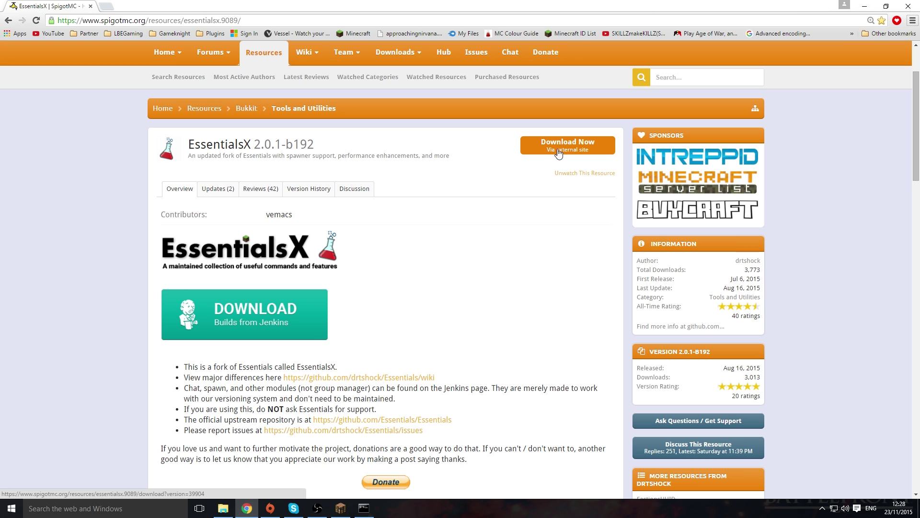
Step: Open the EssentialsX Jenkins builds page and view build #226 from the build history
left_click(289, 322)
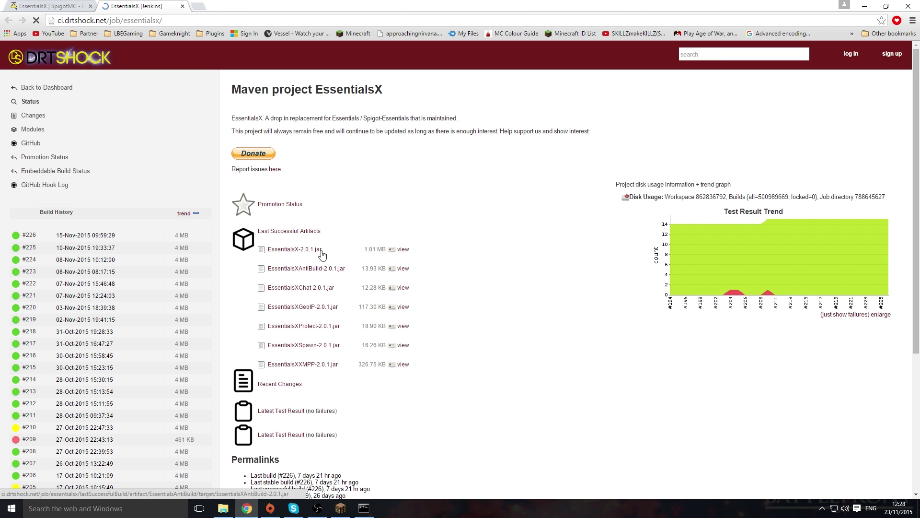
scroll(158, 219, "down", 2)
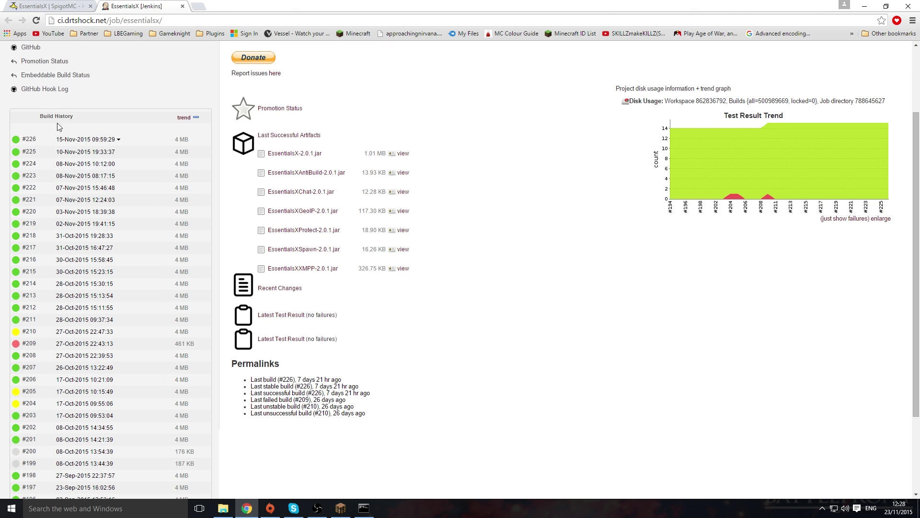
left_click(74, 139)
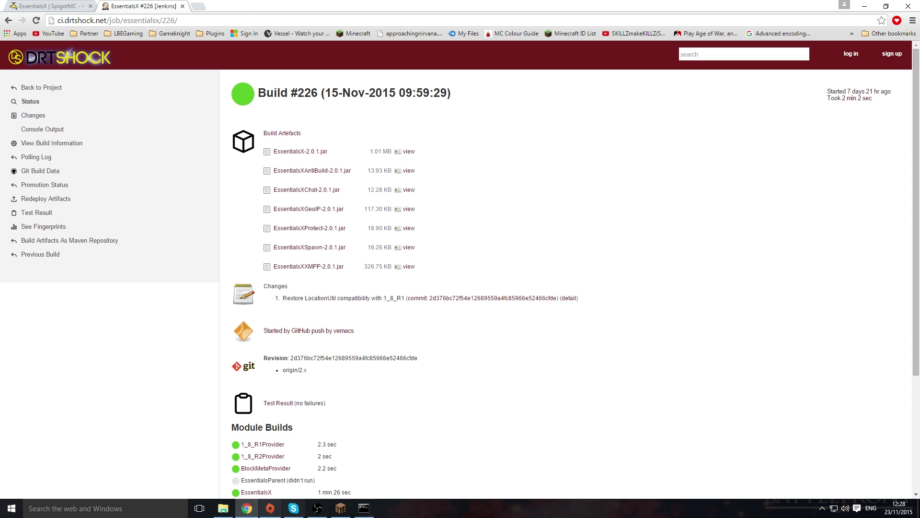
Step: Switch to Minecraft, join Home Server to view the default join message in chat, and disconnect
left_click(341, 508)
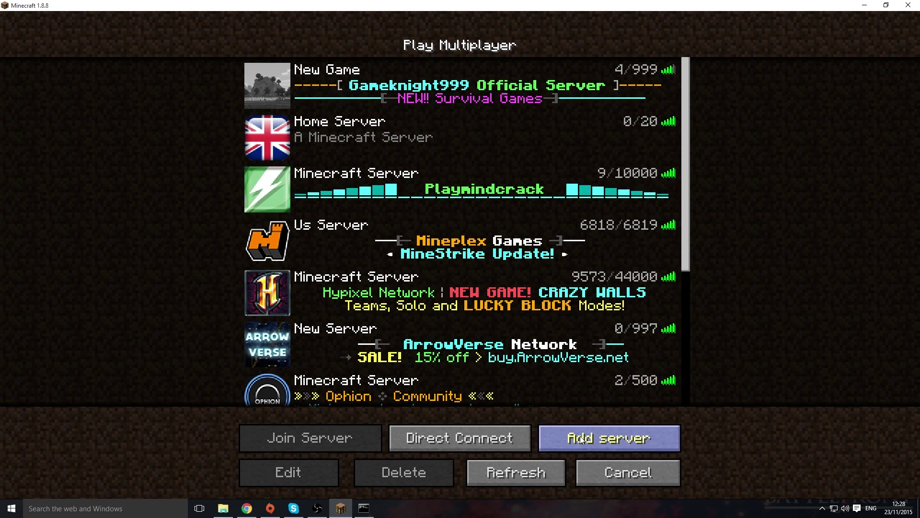
left_click(515, 474)
double_click(503, 132)
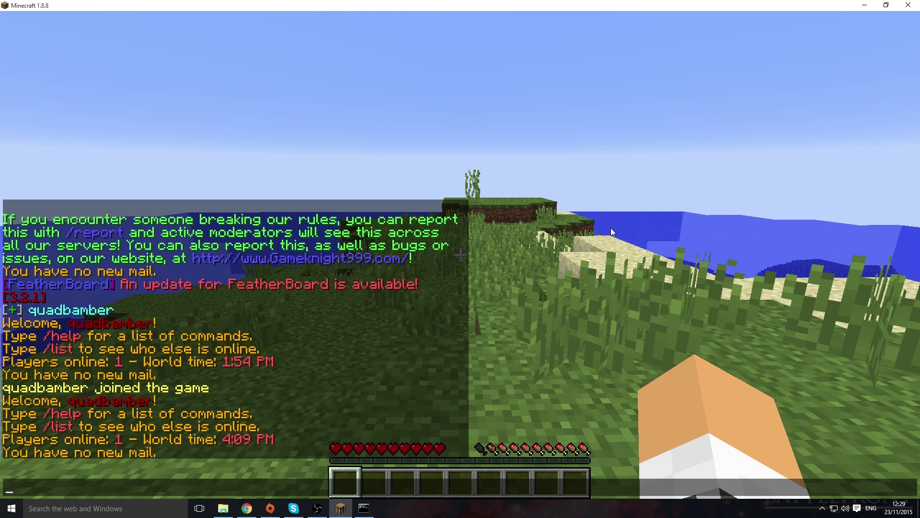
key("Escape")
key("Escape")
left_click(458, 283)
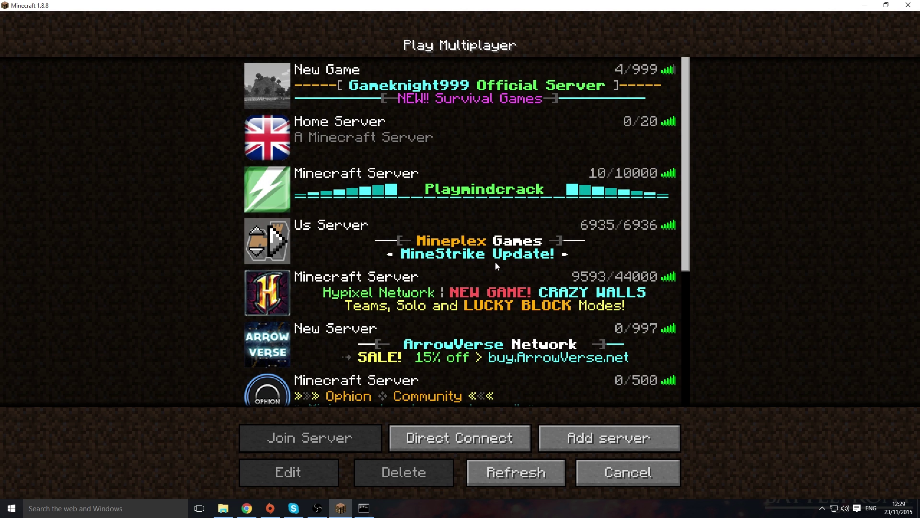
Step: Switch to File Explorer and open the config YML file from Server > Essentials > plugins > Essentials
left_click(223, 508)
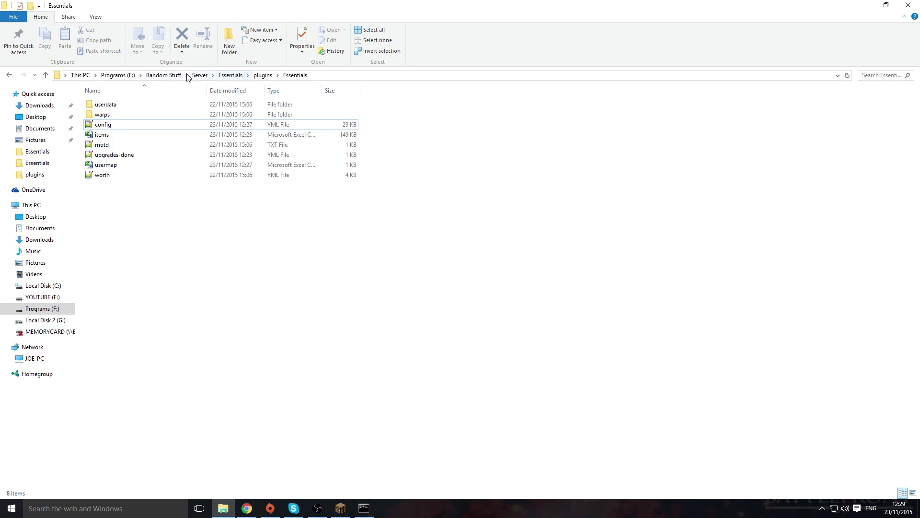
left_click(199, 76)
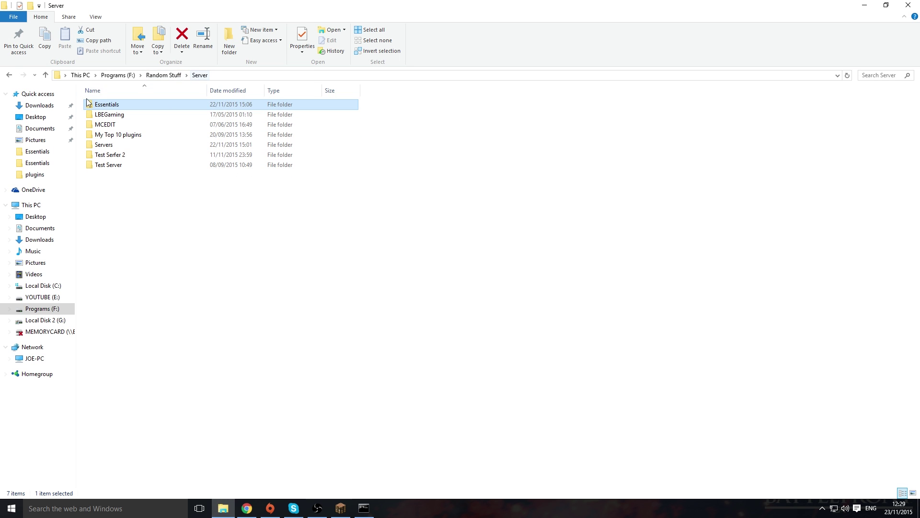
double_click(127, 107)
double_click(200, 115)
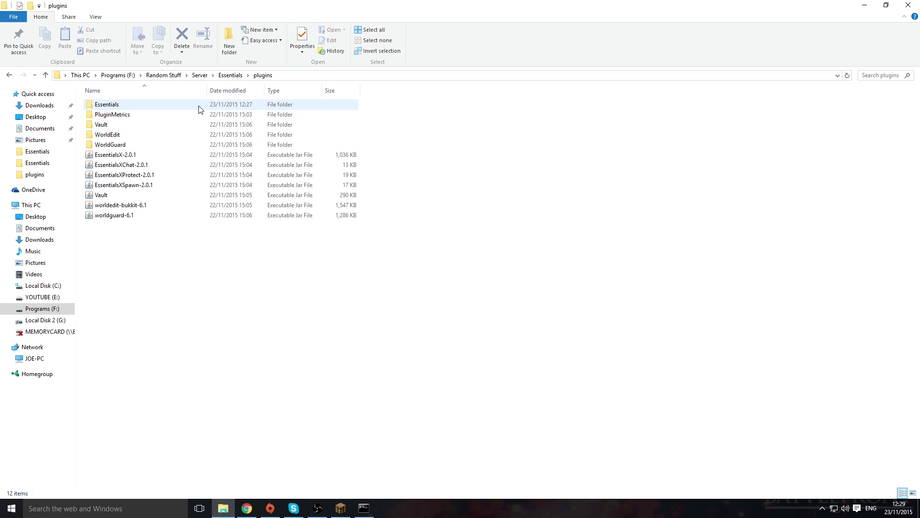
double_click(211, 105)
double_click(102, 124)
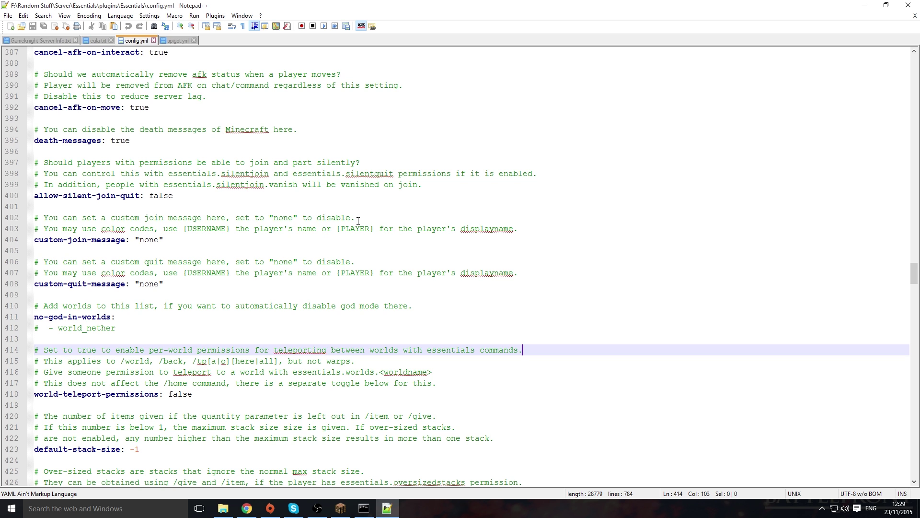
Step: Replace "none" in the custom-join-message value with the coloured prefix &7[&2+&7] &b, keeping the quotes
left_click(53, 243)
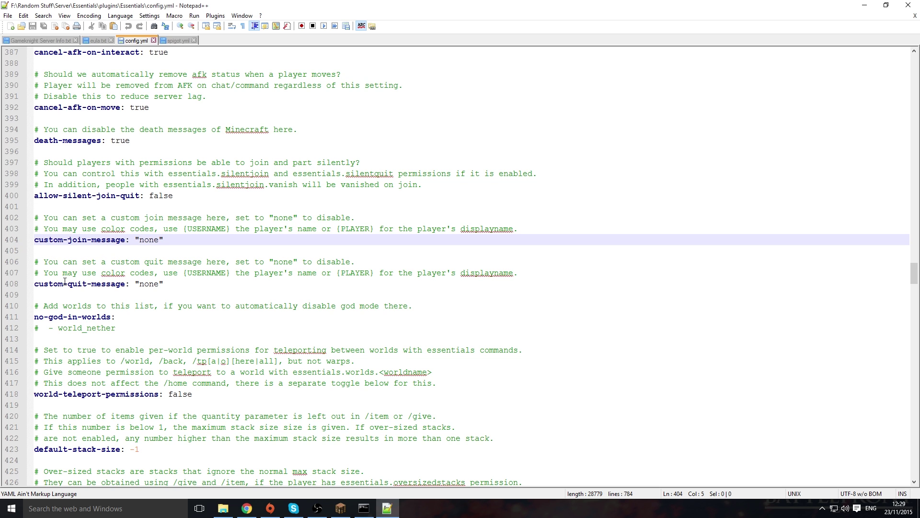
left_click_drag(161, 242, 140, 240)
key("Delete")
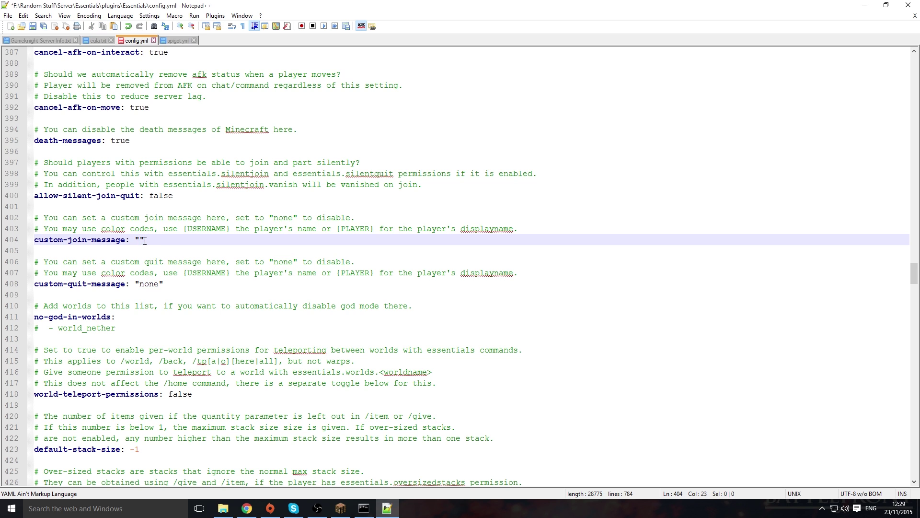
type("&7")
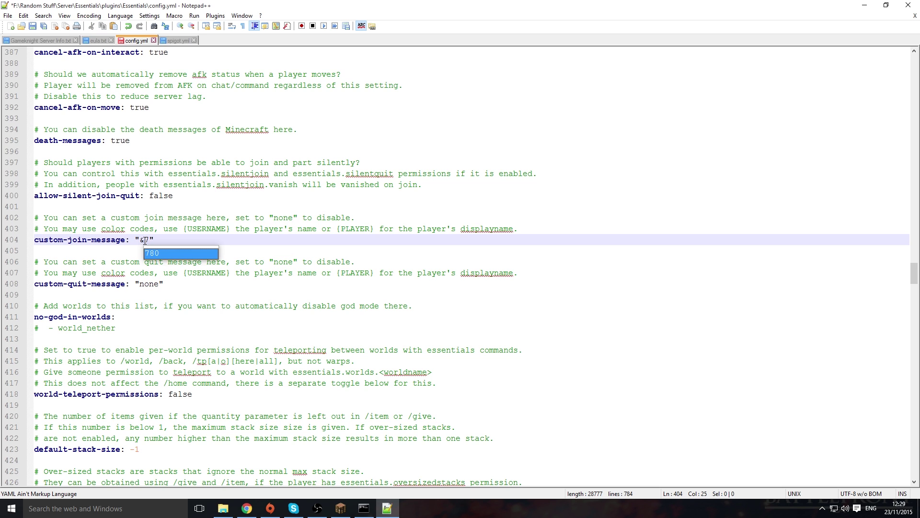
type("[")
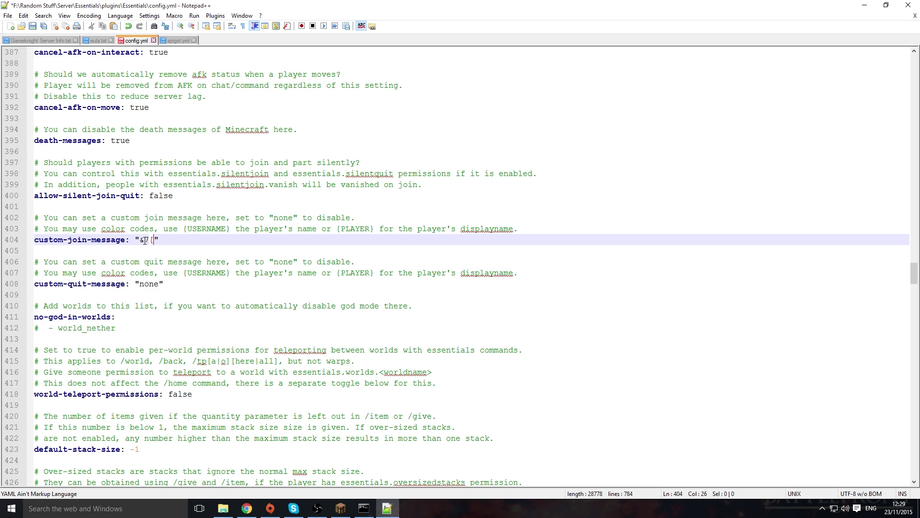
type("&2")
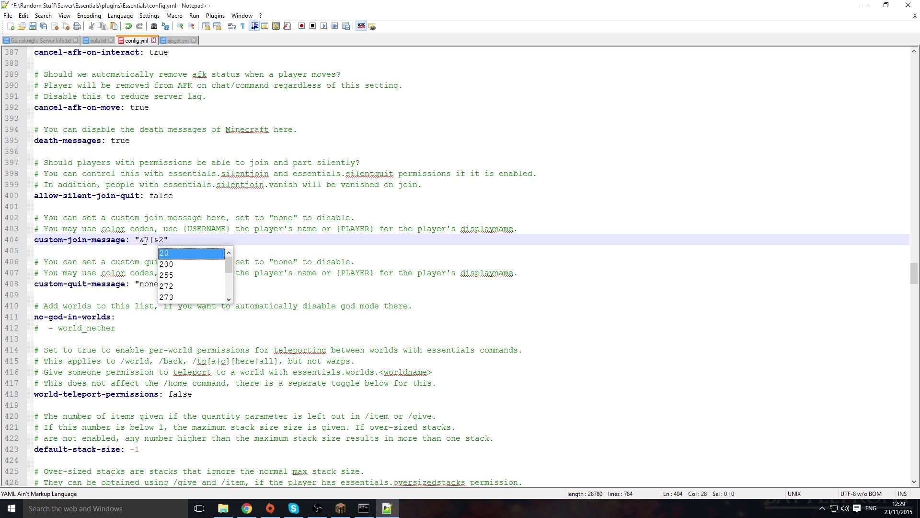
type("+")
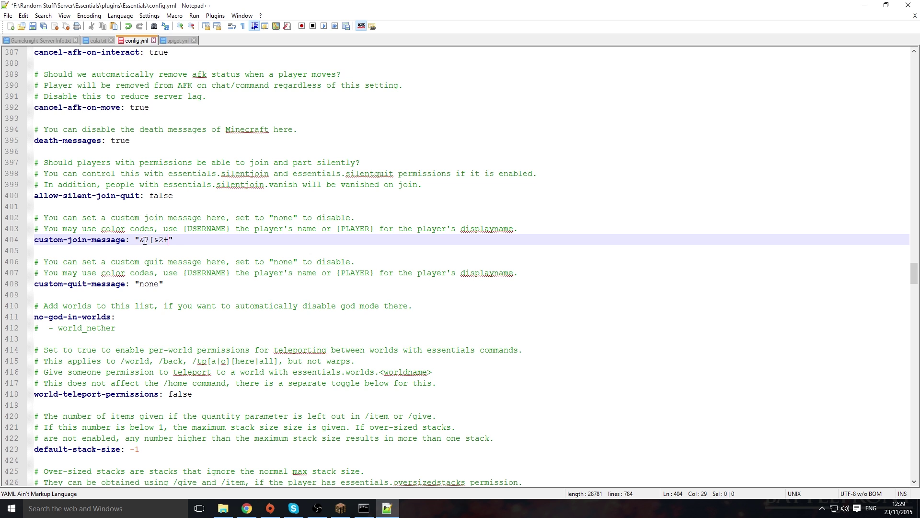
type("&7")
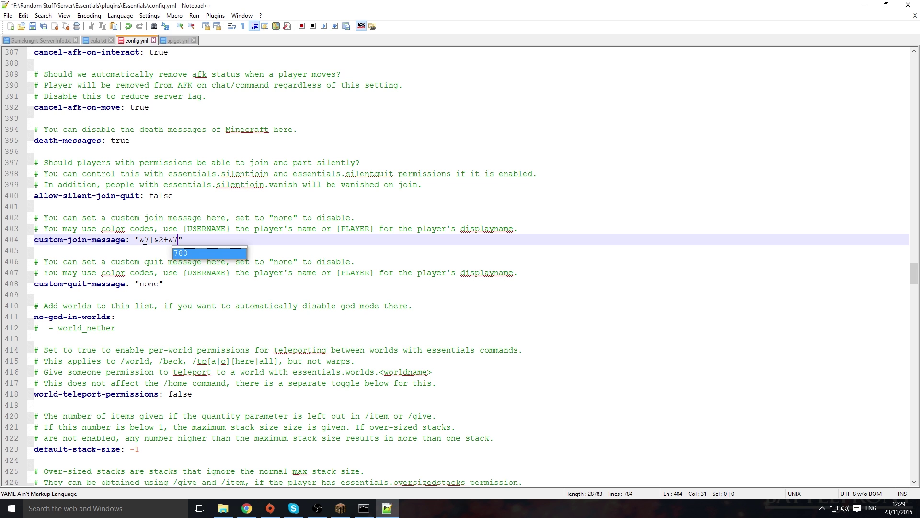
type("]")
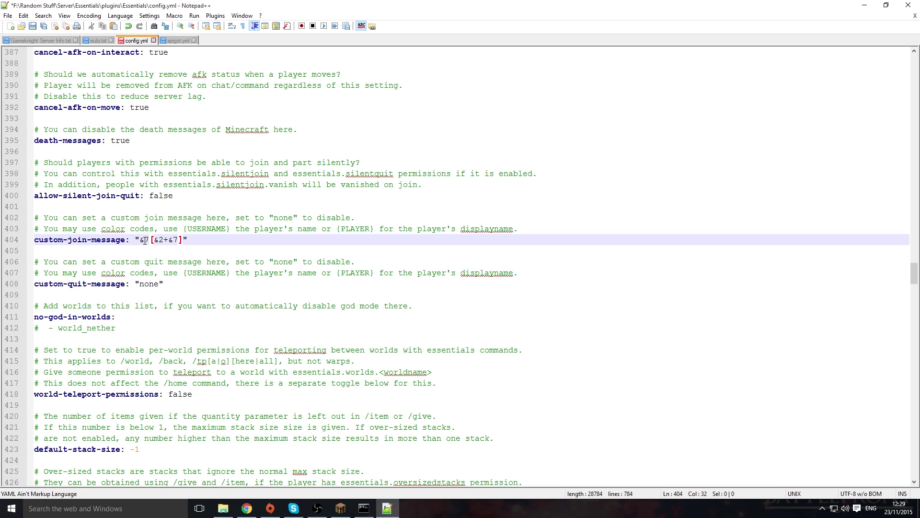
type(" &b")
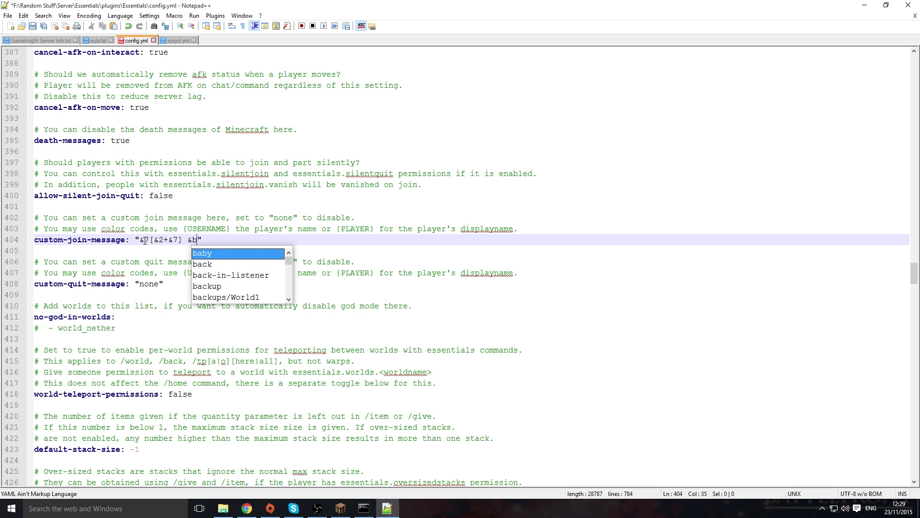
Step: Copy the {USERNAME} placeholder from the comment above and append it after &b in the custom join message
left_click_drag(183, 228, 231, 229)
key("ctrl+c")
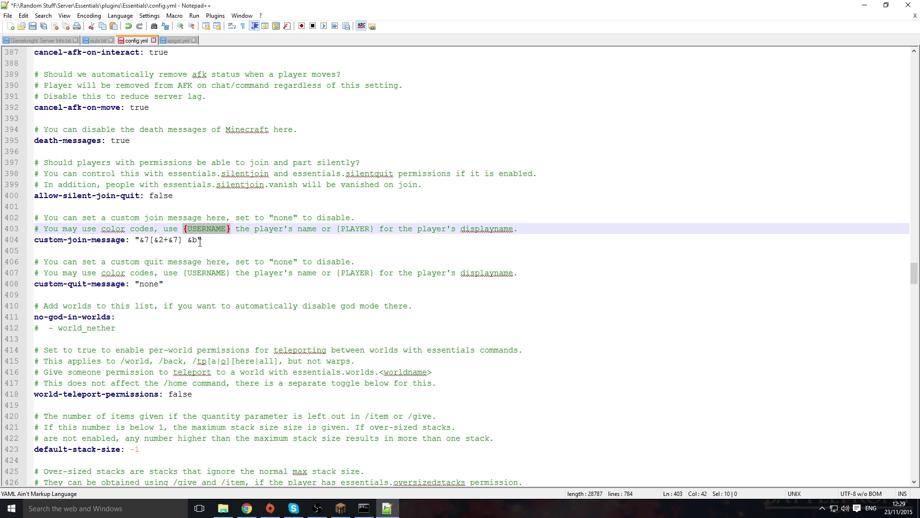
left_click(198, 239)
key("ctrl+v")
left_click(248, 239)
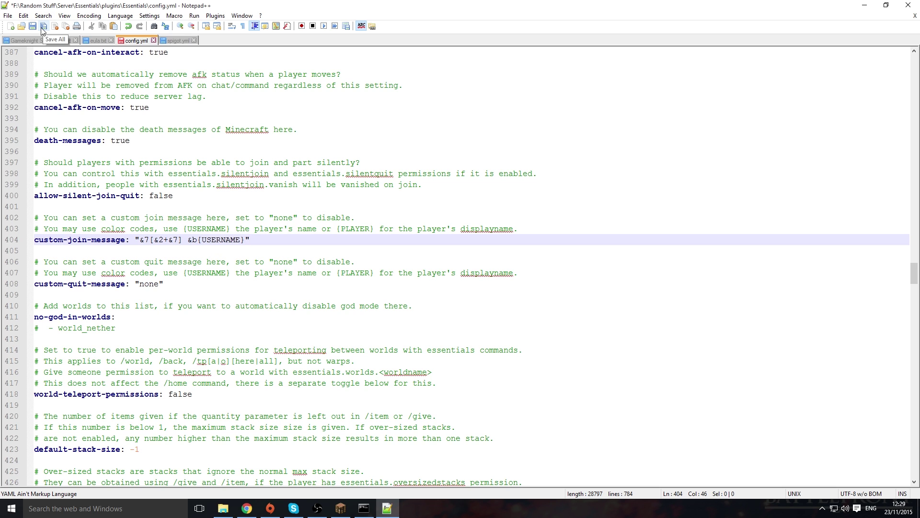
key("shift+Left")
key("shift+Left")
key("shift+Left")
key("shift+Left")
key("shift+Left")
key("shift+Left")
key("shift+Left")
key("shift+Left")
key("shift+Left")
key("shift+Left")
key("shift+Left")
key("shift+Left")
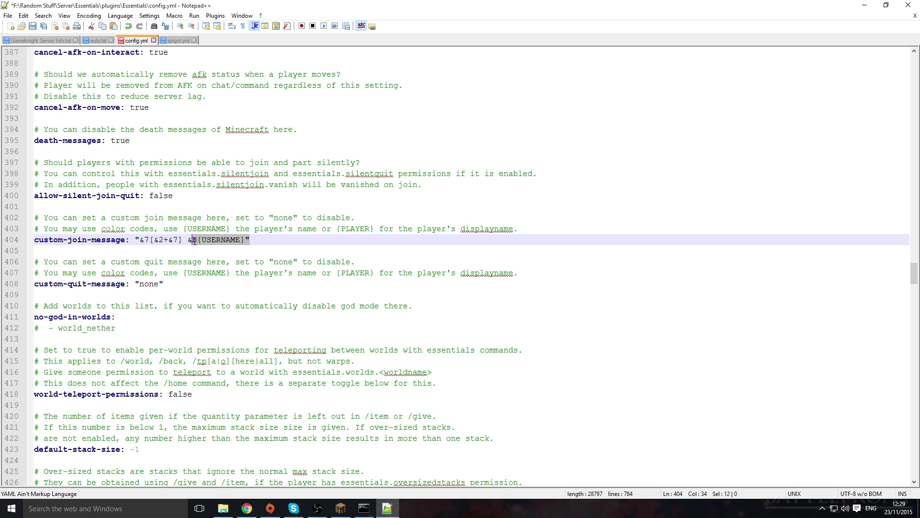
key("shift+Right")
key("shift+Right")
key("shift+Right")
key("shift+Right")
key("shift+Right")
key("shift+Right")
key("shift+Right")
key("shift+Right")
key("shift+Right")
key("shift+Right")
key("shift+Right")
key("shift+Right")
Step: Copy the quoted custom-join-message value and paste it over the custom-quit-message value
left_click_drag(134, 239, 251, 239)
key("ctrl+c")
left_click_drag(164, 284, 135, 284)
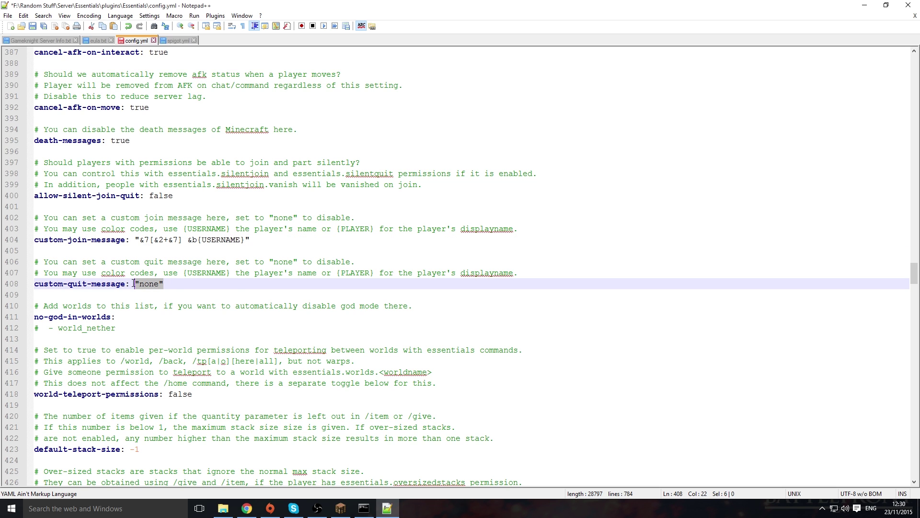
key("ctrl+v")
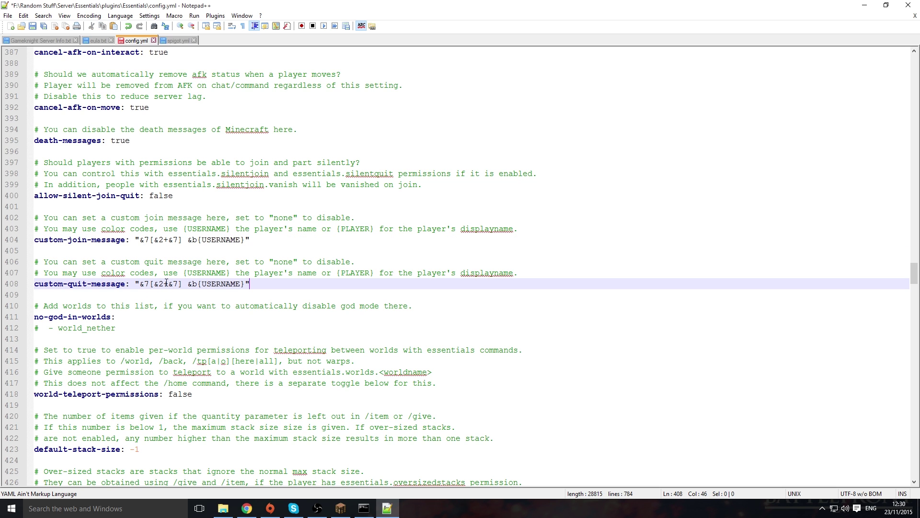
Step: Change &2+ to &4- in the custom quit message, and save and close config.yml
left_click(166, 283)
key("BackSpace")
key("BackSpace")
type("4")
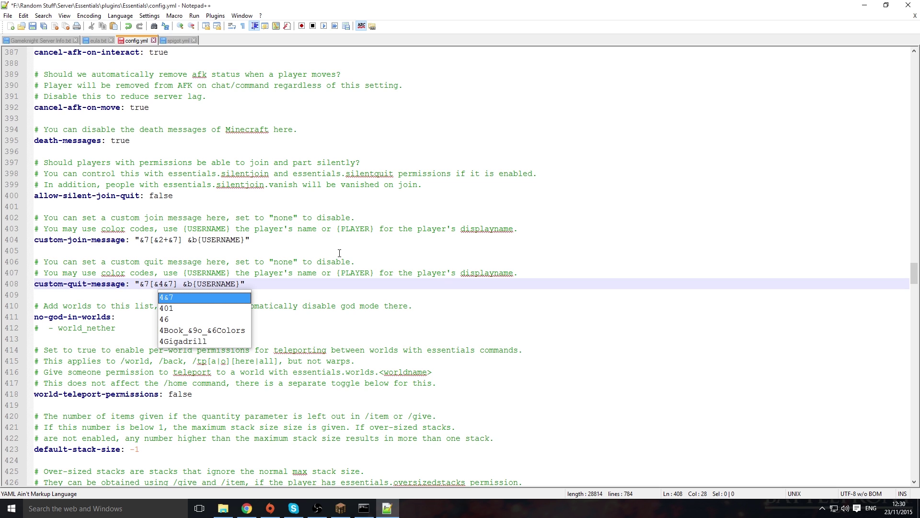
type("-")
left_click(288, 287)
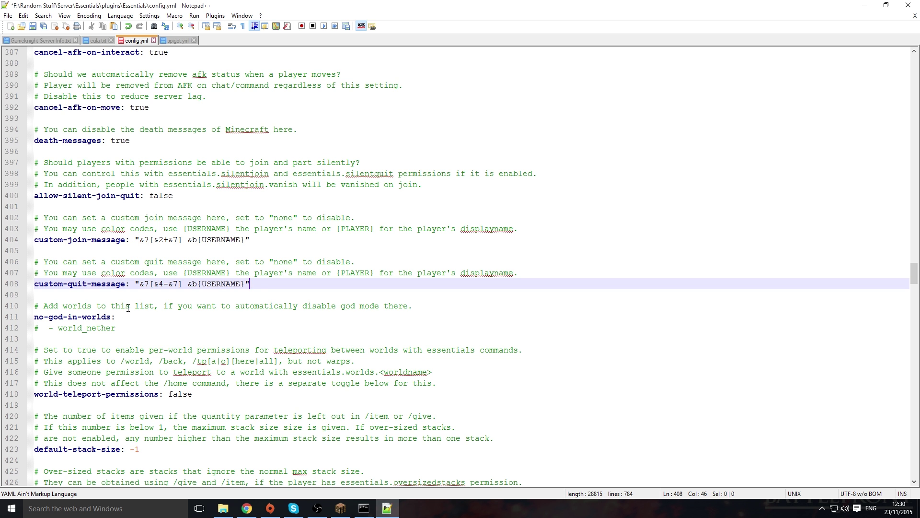
left_click(32, 26)
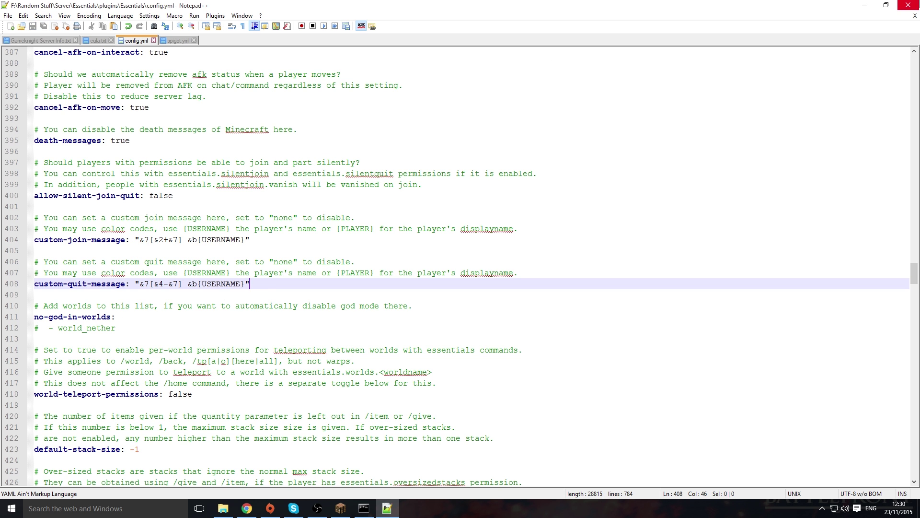
left_click(908, 6)
Step: Switch to the server console and run "ess reload"
left_click(364, 509)
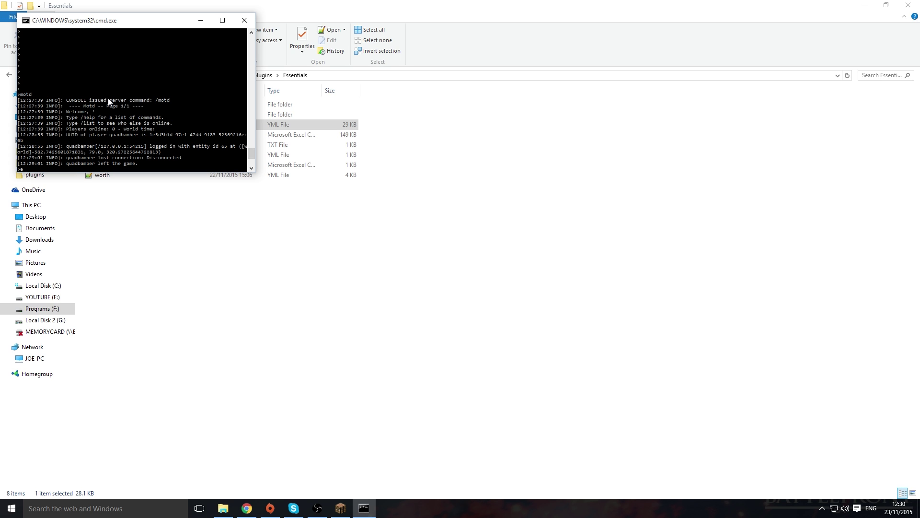
type("ess reload")
key("Return")
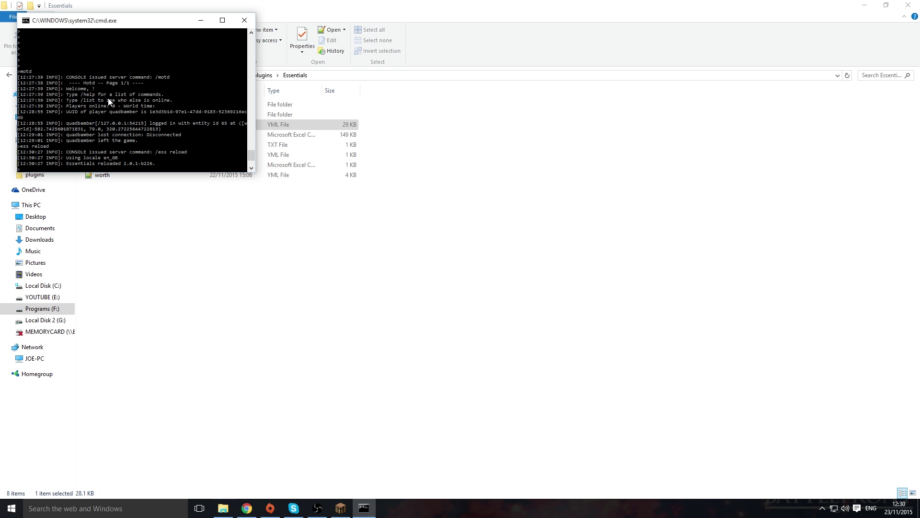
Step: Rejoin Home Server in Minecraft to check the join message, and disconnect to check the quit message in the server console
left_click(341, 508)
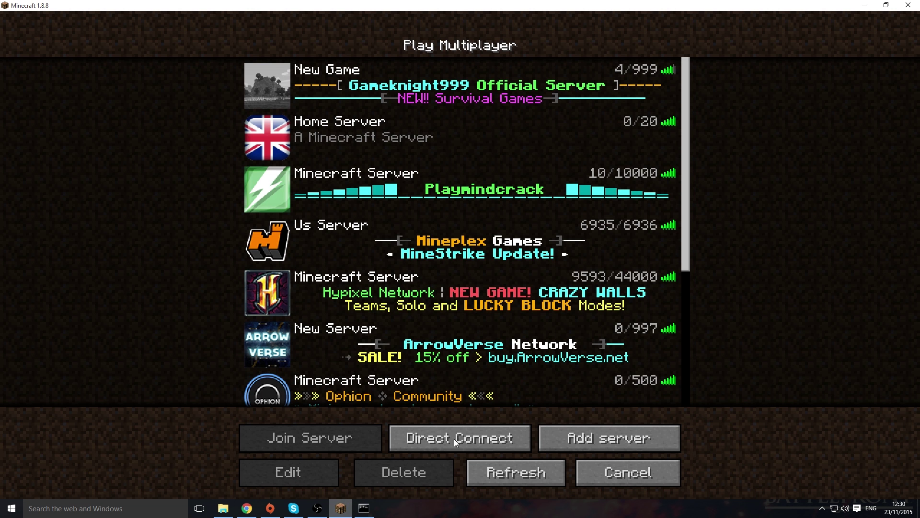
left_click(577, 470)
double_click(596, 142)
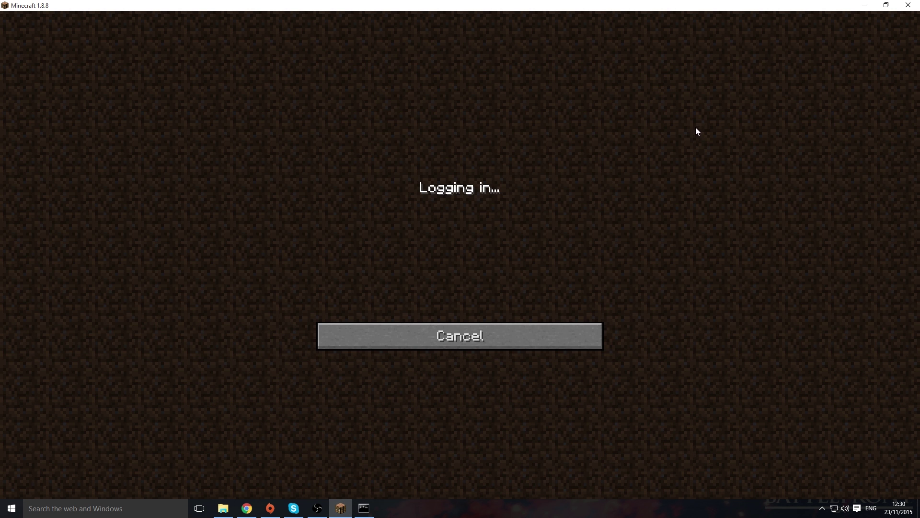
key("t")
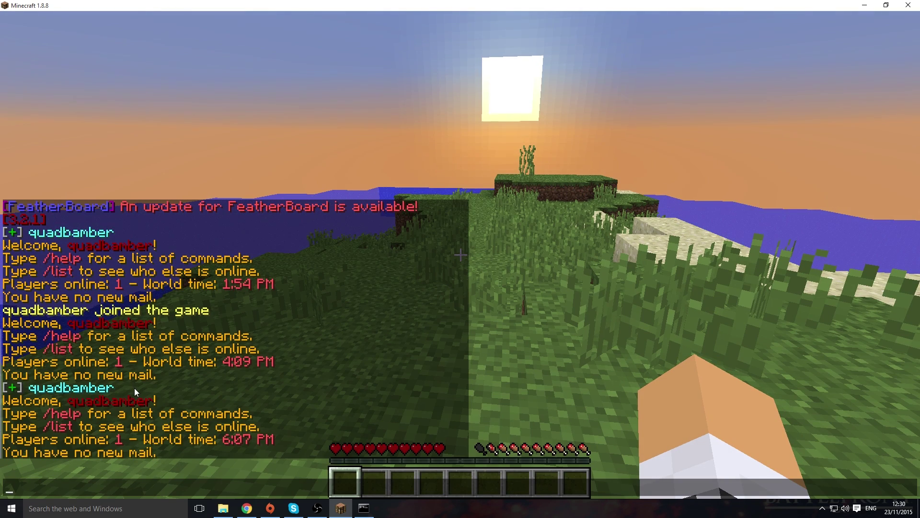
key("Escape")
key("Escape")
left_click(479, 294)
left_click(364, 508)
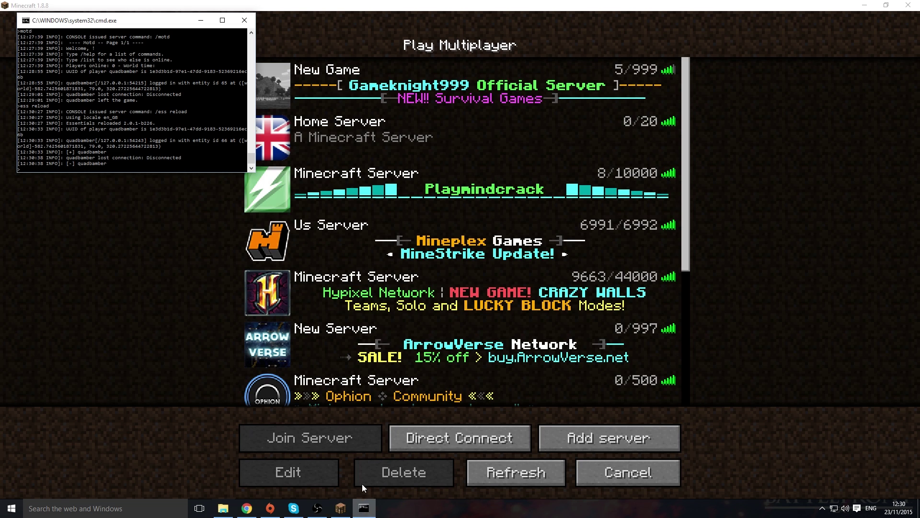